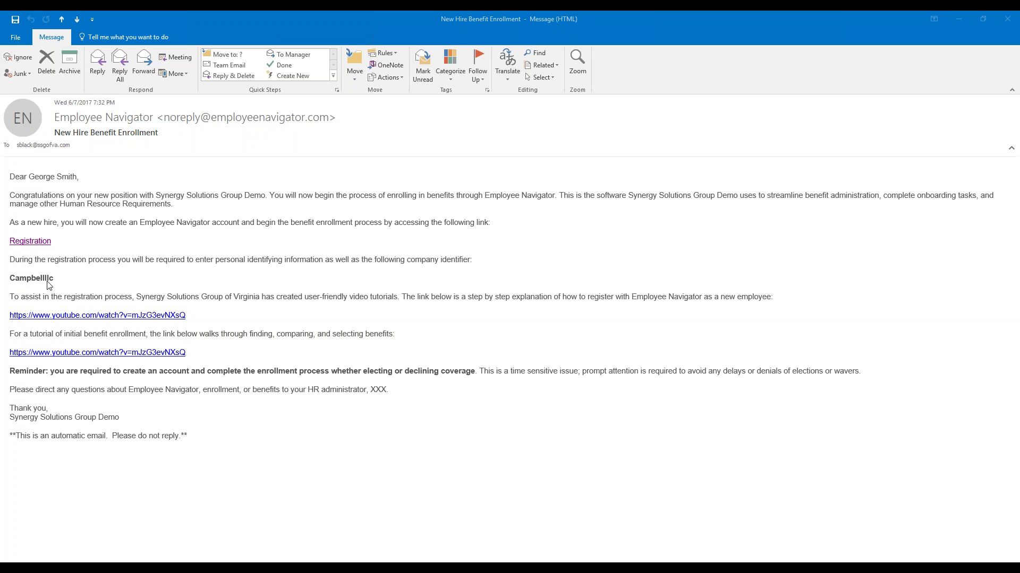
# Step: Start registration and enter the new hire's first and last name, company identifier, PIN and birth date
pyautogui.click(33, 244)
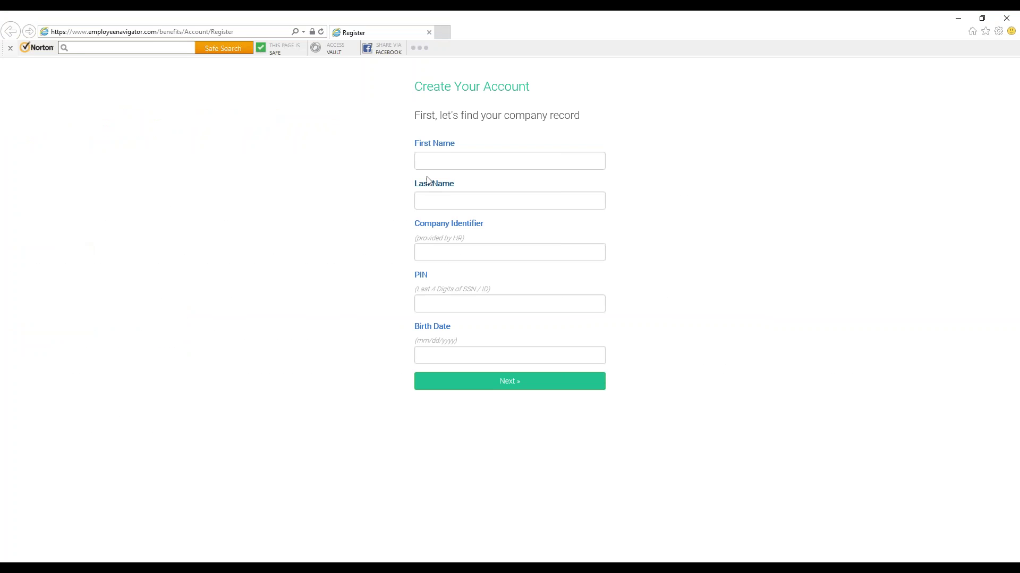
pyautogui.click(443, 158)
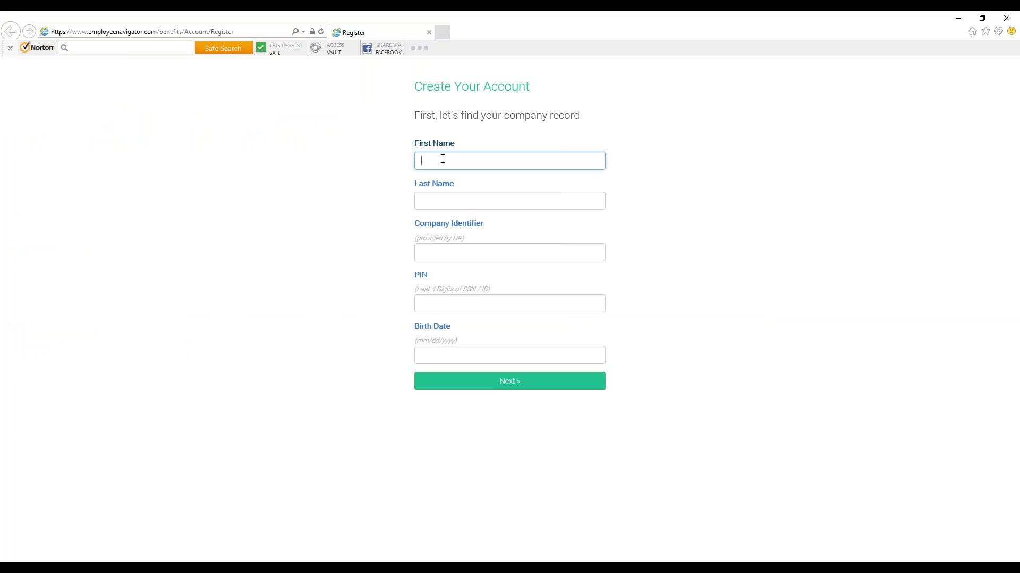
pyautogui.write('George')
pyautogui.press('Tab')
pyautogui.write('Smith')
pyautogui.press('Tab')
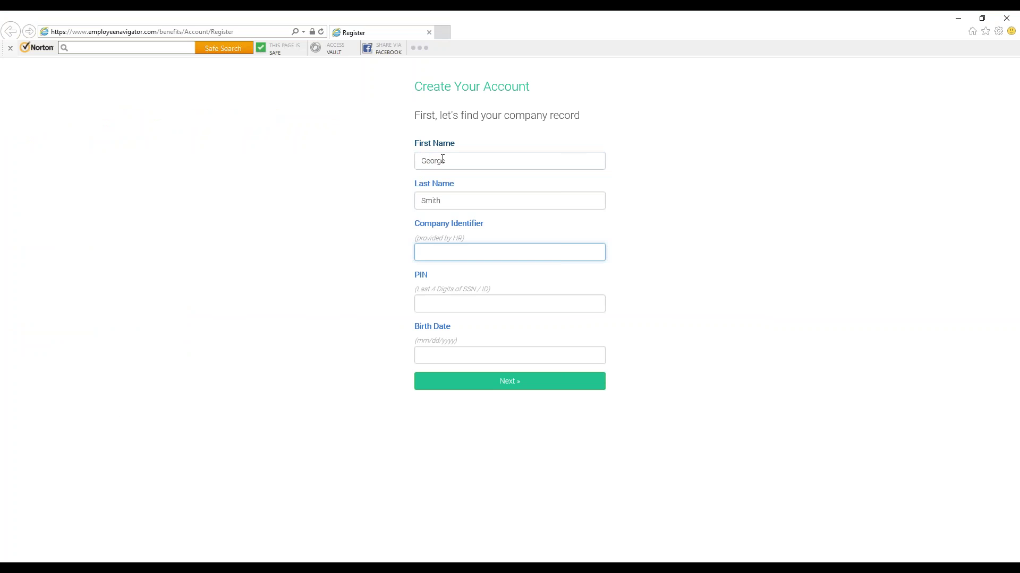
pyautogui.write('Campbelll')
pyautogui.write('lc')
pyautogui.press('Tab')
pyautogui.write('1')
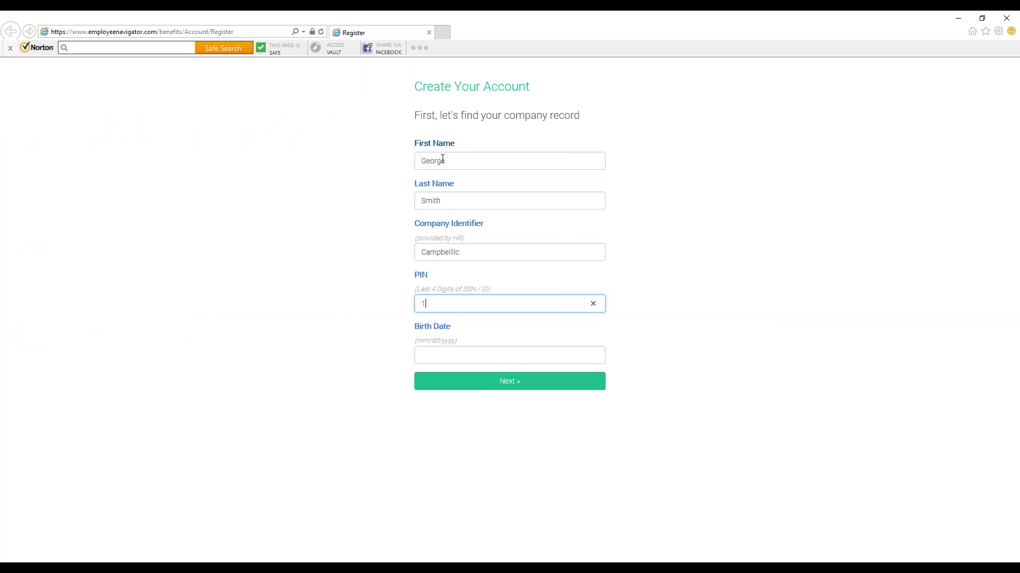
pyautogui.write('234')
pyautogui.press('Tab')
pyautogui.write('0')
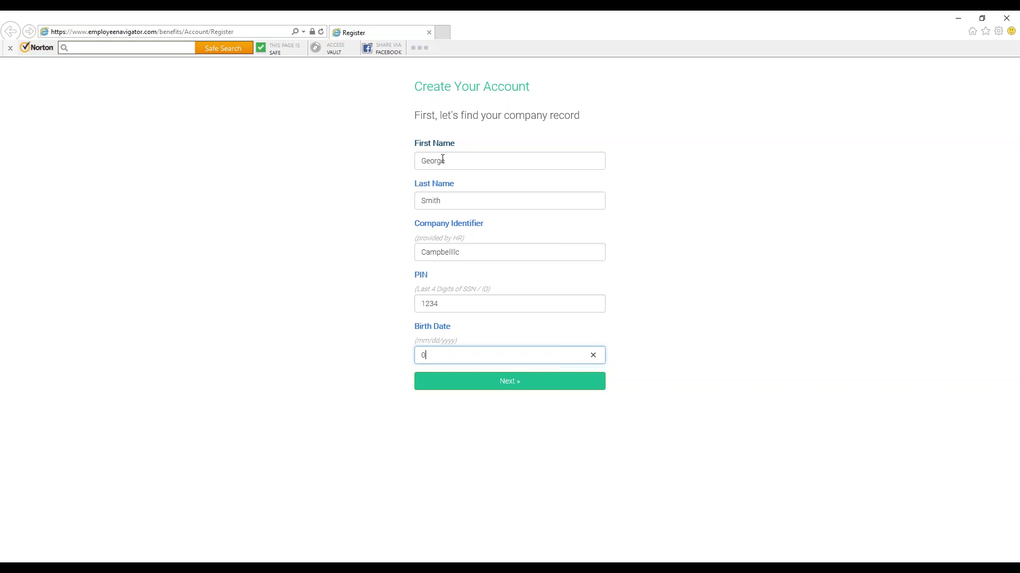
pyautogui.write('1/01/1990')
# Step: Submit the company details, register a username and password, and accept the terms of use
pyautogui.press('Return')
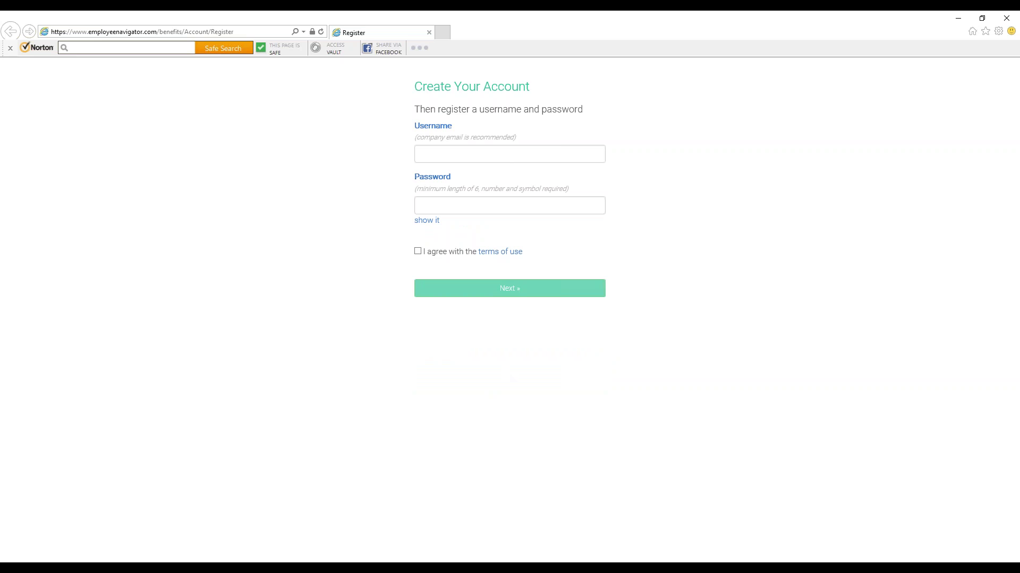
pyautogui.click(482, 154)
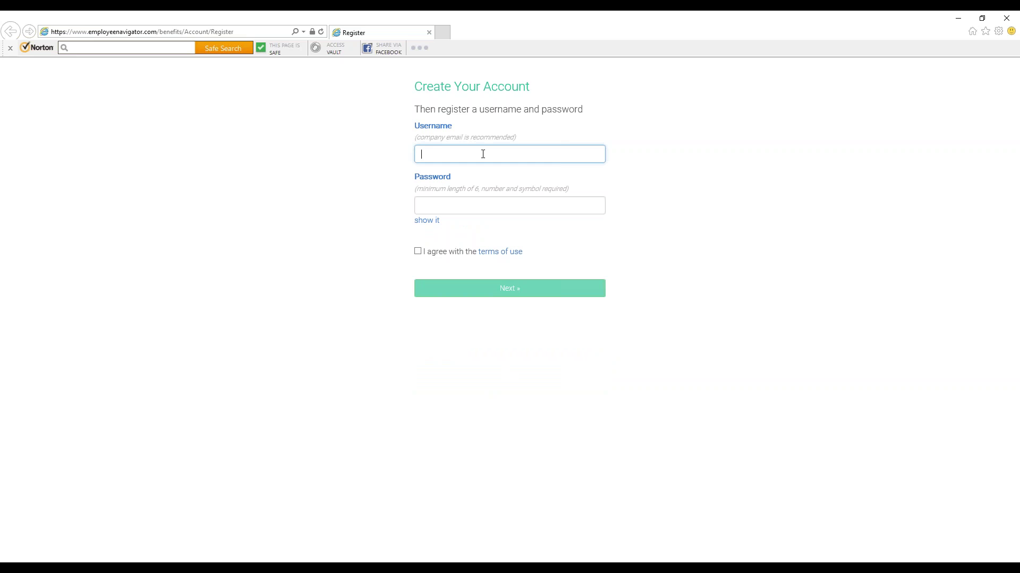
pyautogui.write('GeorgeSmith')
pyautogui.press('Tab')
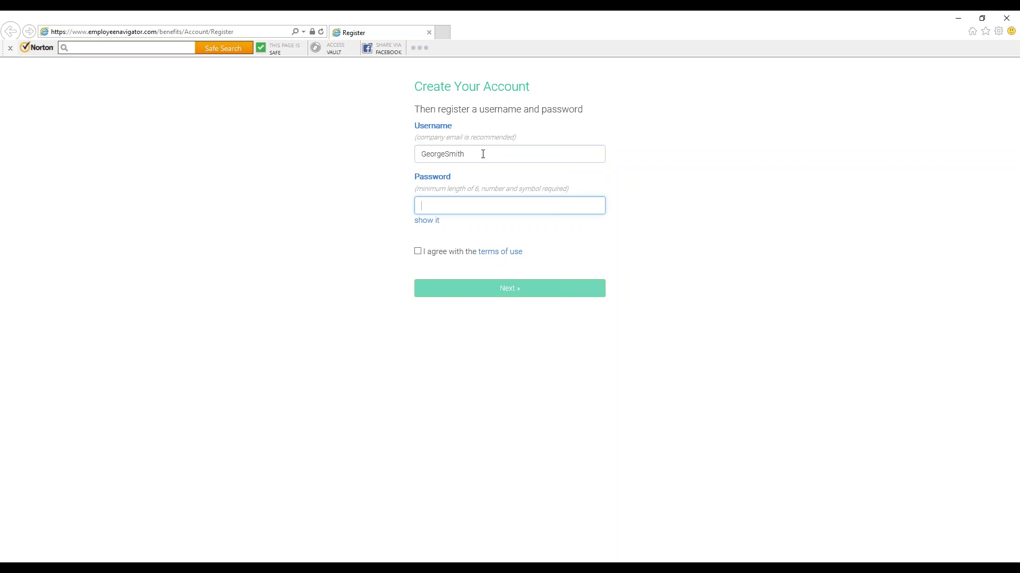
pyautogui.write('********')
pyautogui.click(417, 251)
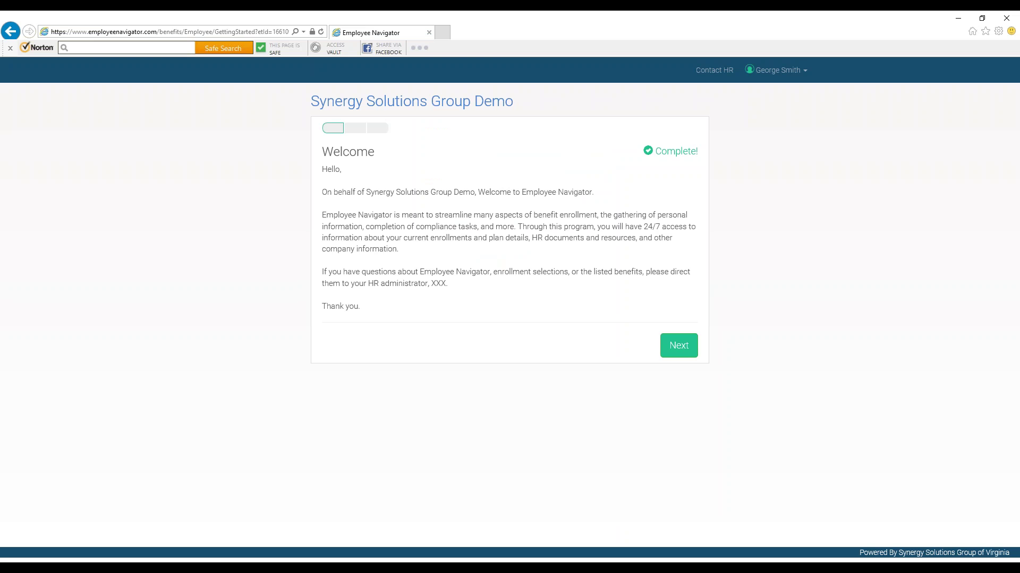
# Step: Sign the Electronic Signature and Consent document and continue to the Address step
pyautogui.click(664, 336)
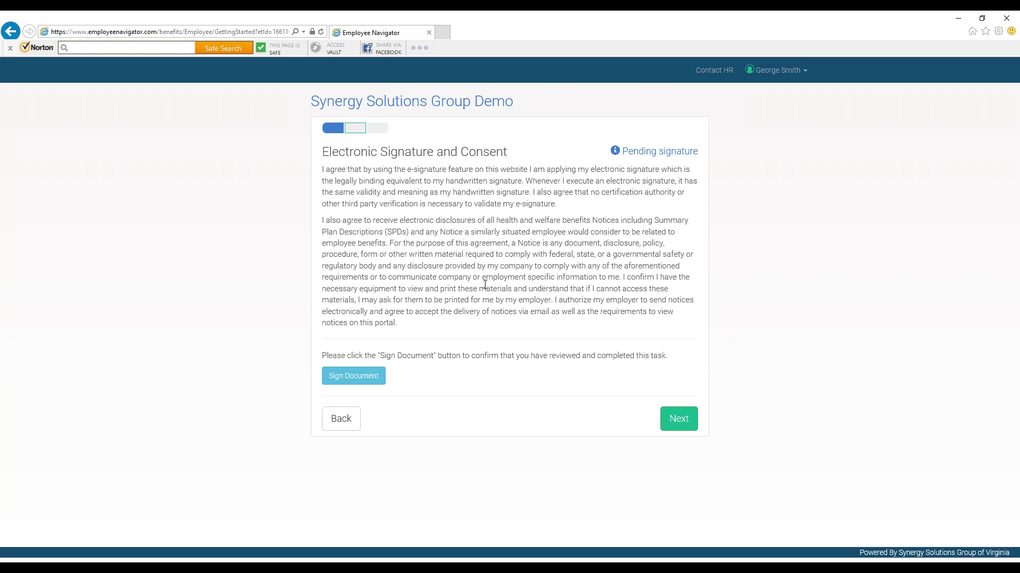
pyautogui.click(354, 377)
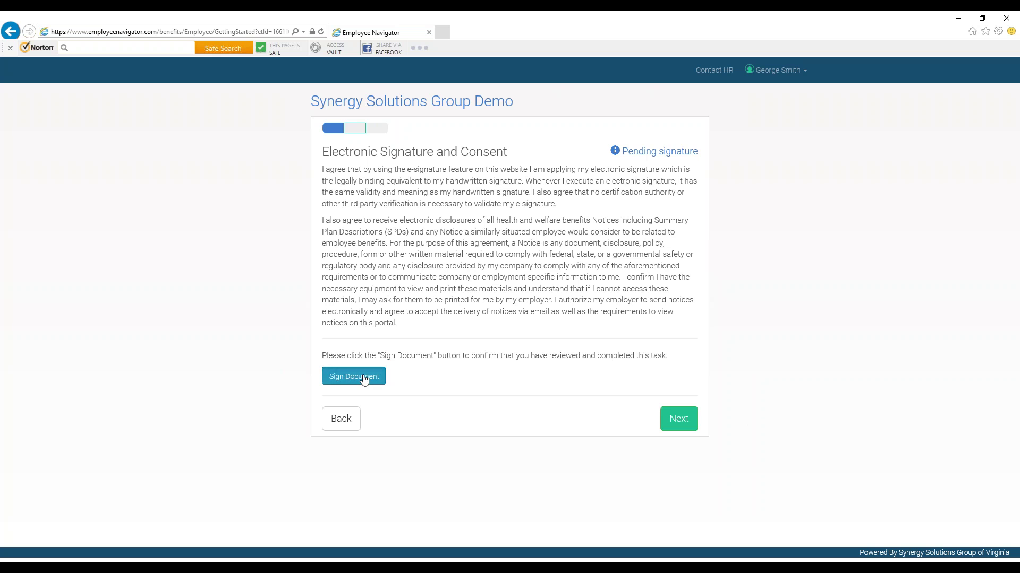
pyautogui.click(682, 404)
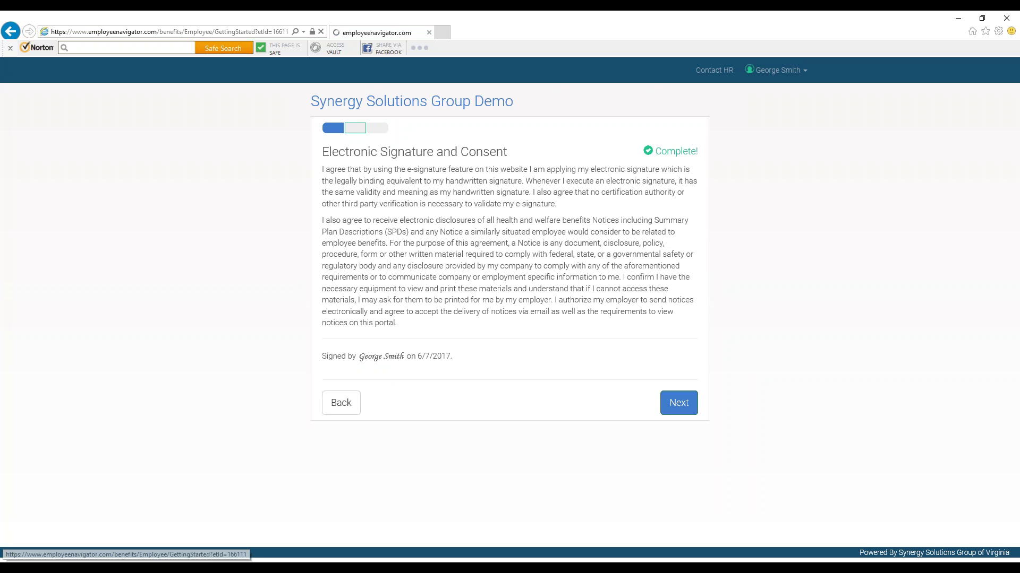
# Step: Enter the employee's home street address and city
pyautogui.click(403, 182)
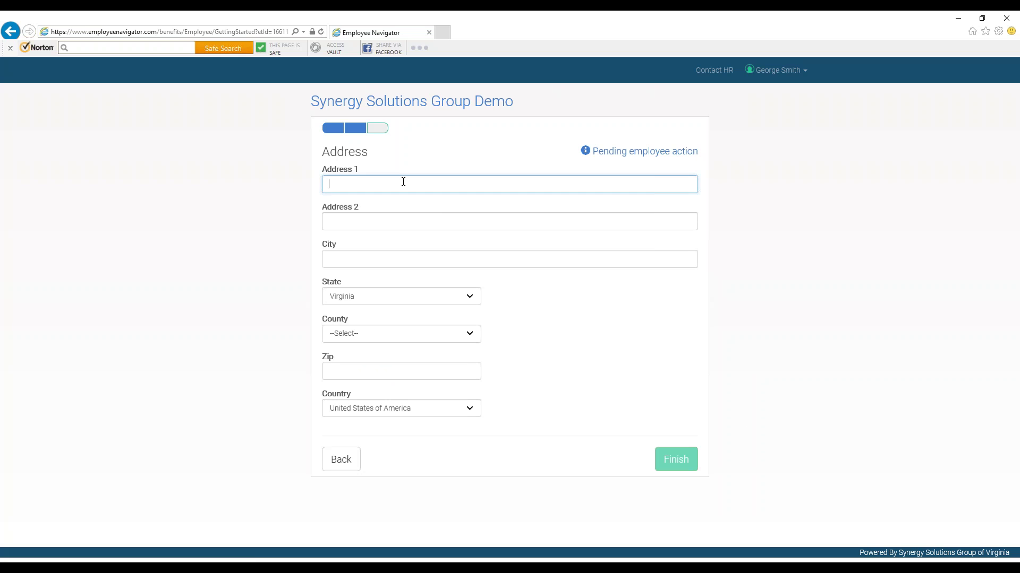
pyautogui.write('123 Main Street')
pyautogui.press('Tab')
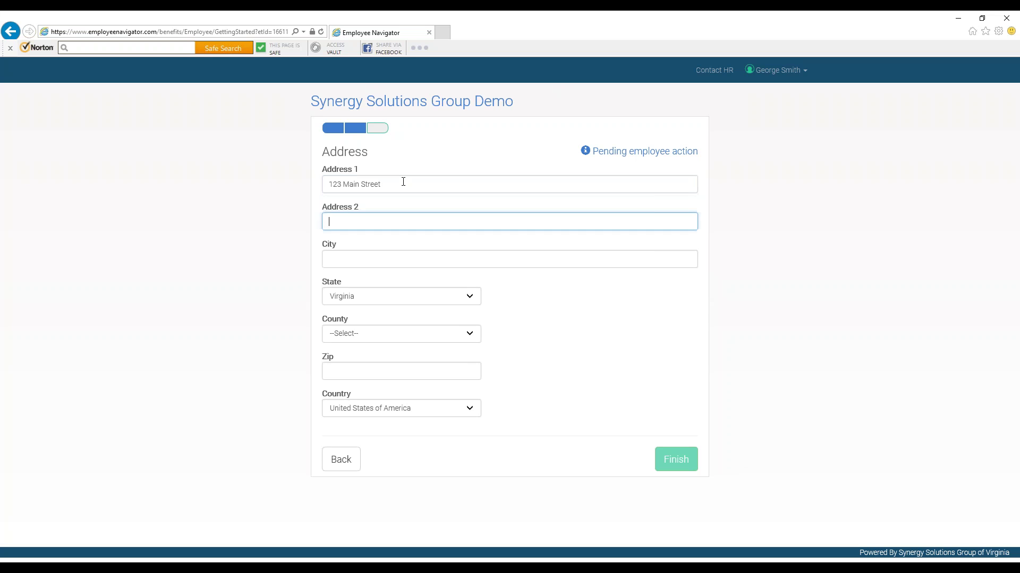
pyautogui.press('Tab')
pyautogui.write('Richmond')
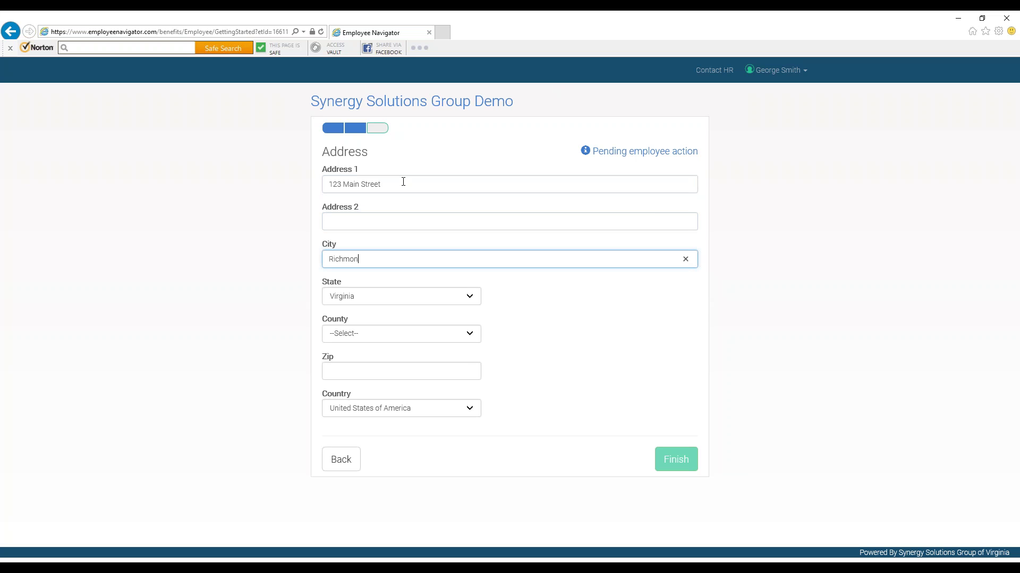
pyautogui.press('Tab')
pyautogui.press('Tab')
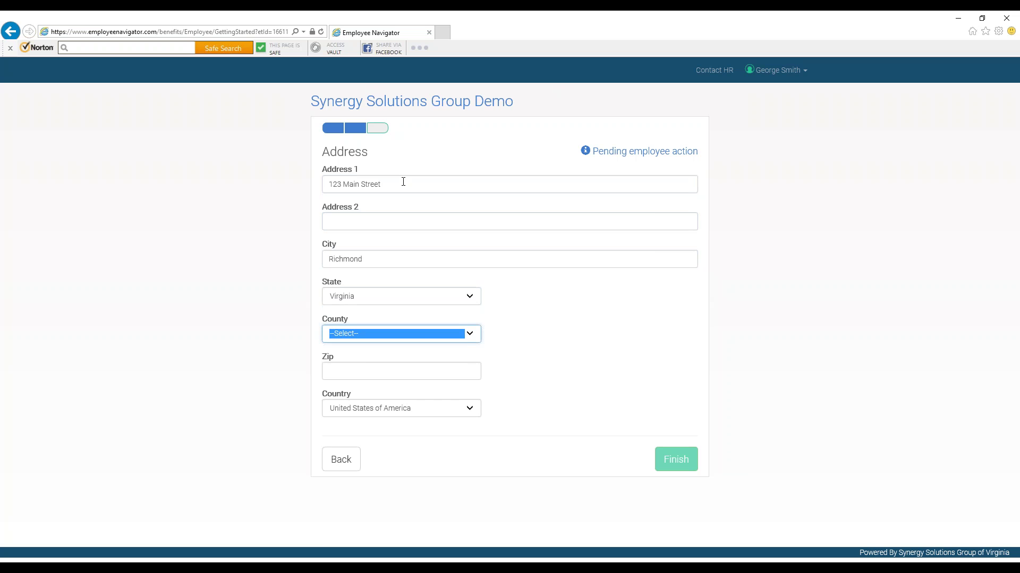
# Step: Choose the home county, enter the zip code, keep United States of America, and finish onboarding
pyautogui.click(419, 333)
pyautogui.scroll(-4, 404, 444)
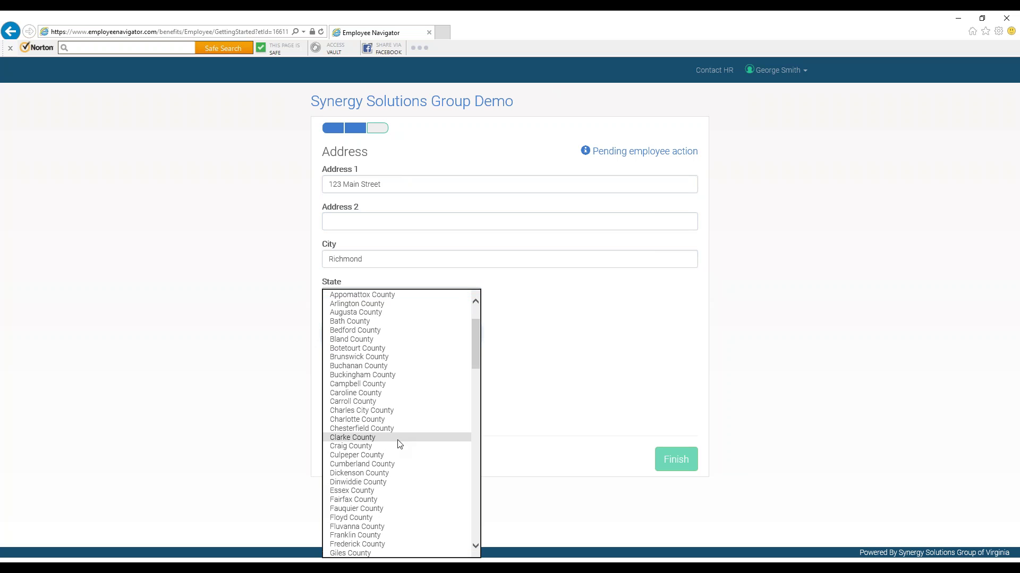
pyautogui.scroll(-1, 387, 524)
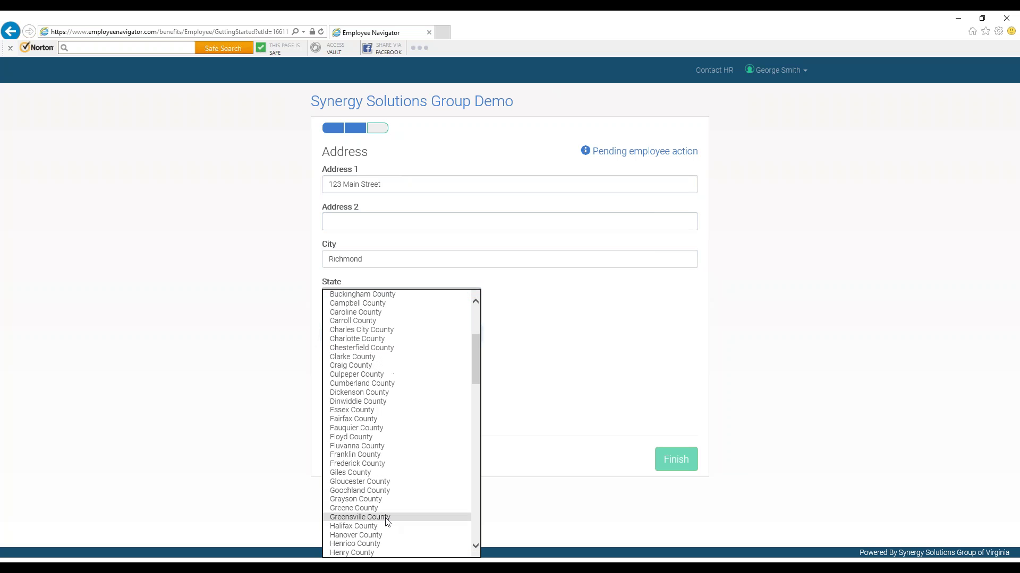
pyautogui.click(368, 541)
pyautogui.click(361, 370)
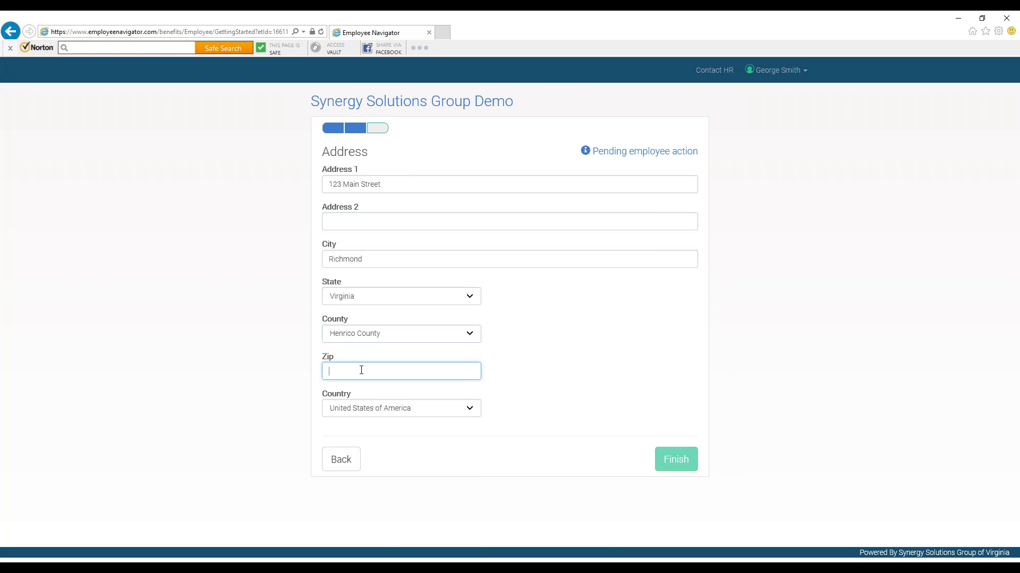
pyautogui.write('23229')
pyautogui.click(384, 412)
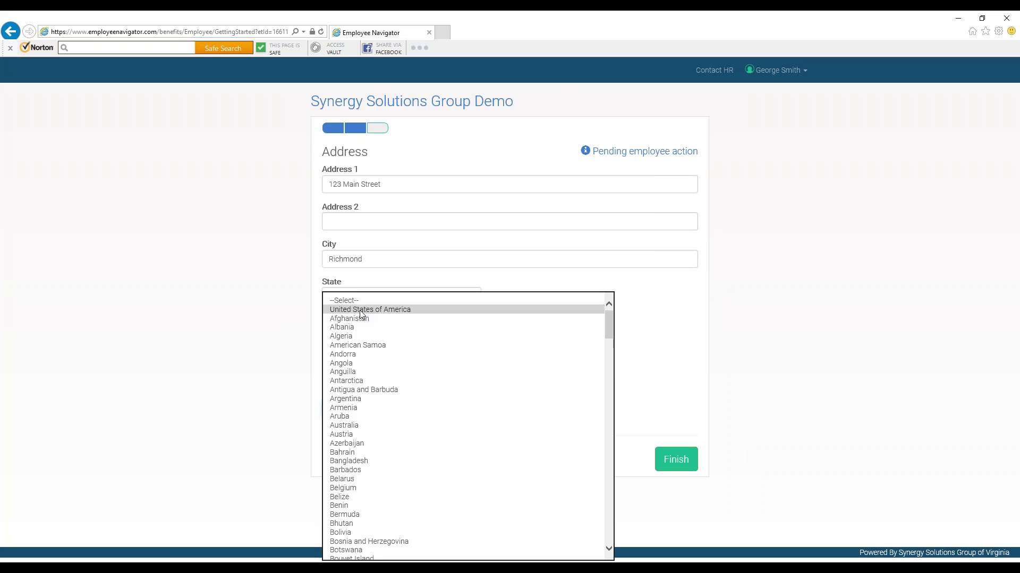
pyautogui.click(360, 310)
pyautogui.click(676, 466)
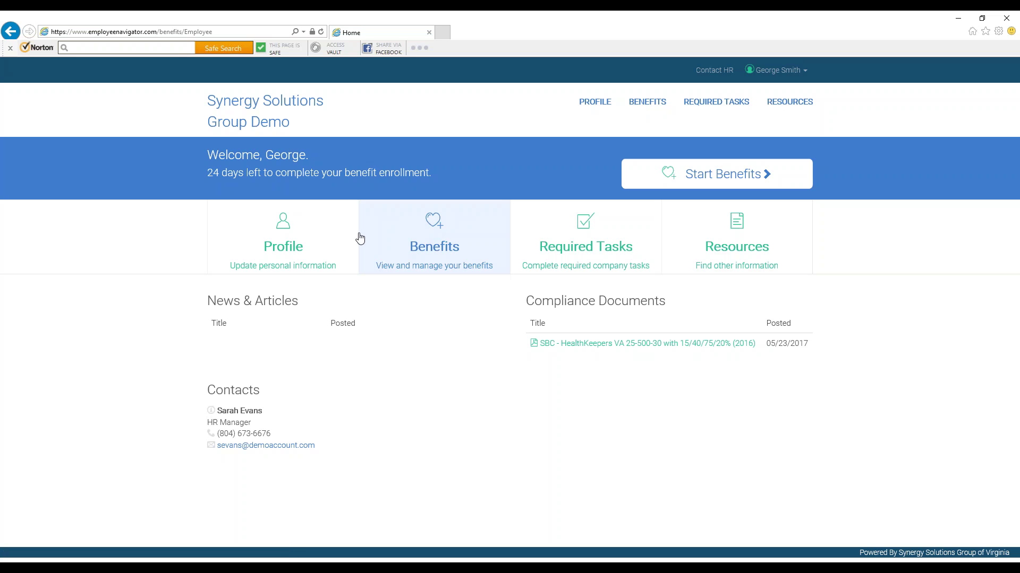
# Step: Expand the Profile tile, then show the Benefits options like New Hire Benefits and Enrollment Summary
pyautogui.click(281, 244)
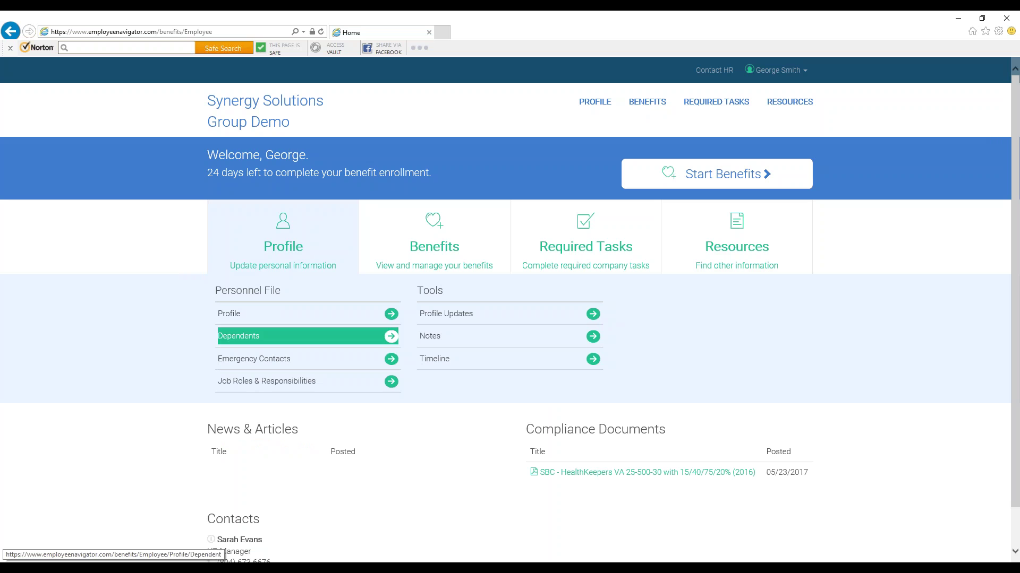
pyautogui.click(425, 250)
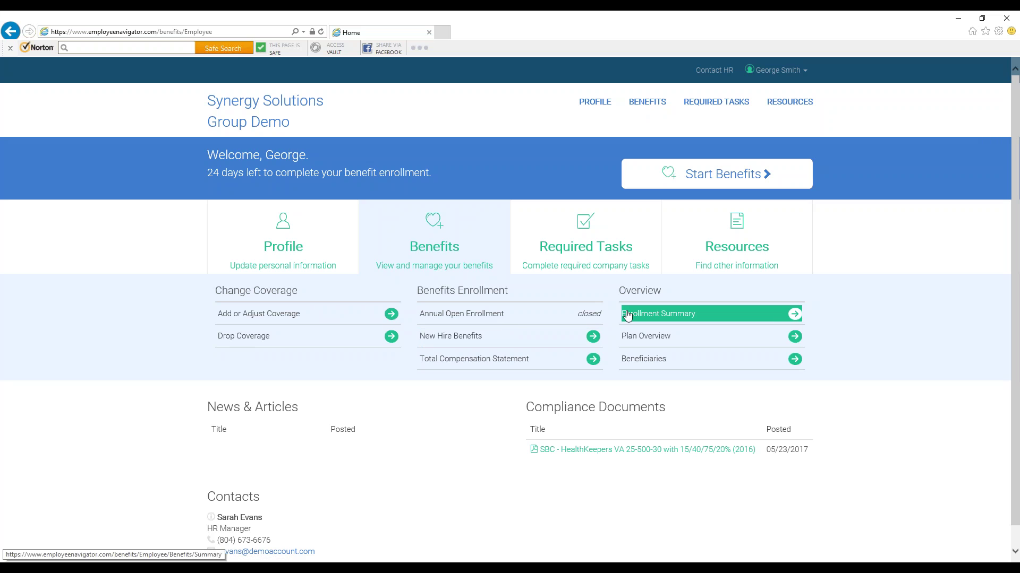
# Step: Expand Resources to list Employee Directory, News, Articles, RSS Feeds and Documents
pyautogui.click(718, 259)
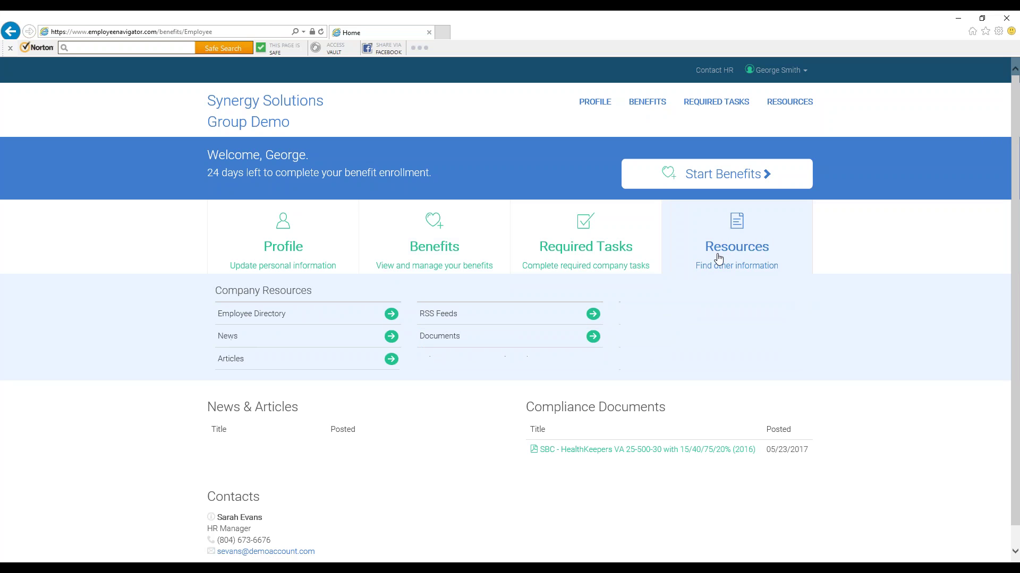